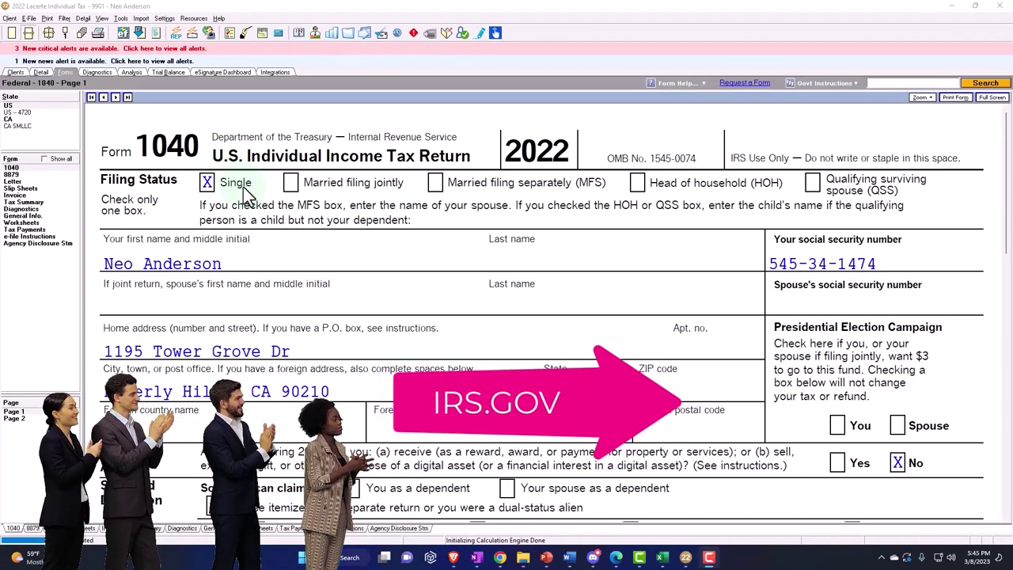
# Review the wage income, adjusted gross income and standard deduction lines on page 1 of Form 1040
pyautogui.scroll(-5, 248, 194)
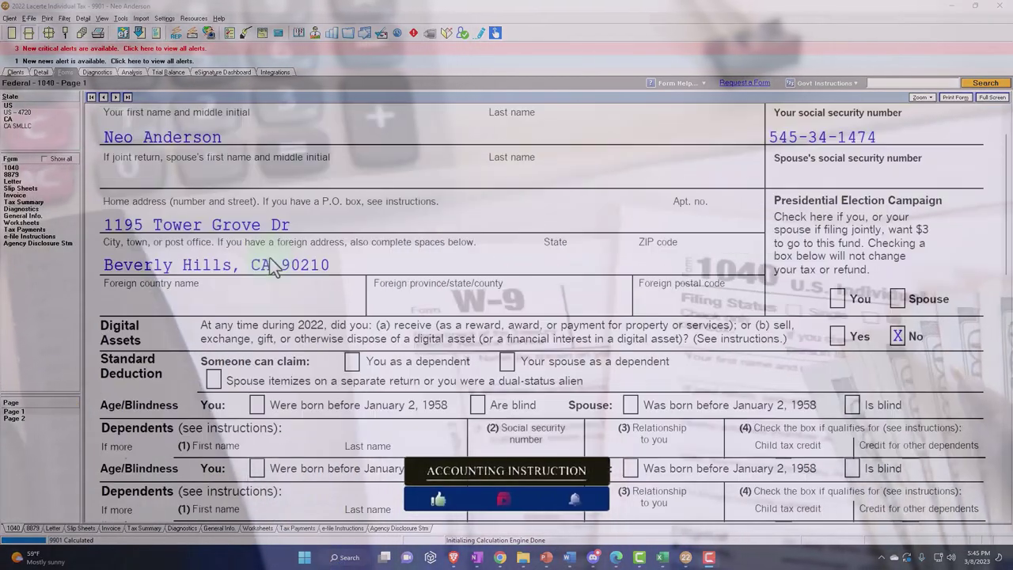
pyautogui.scroll(-7, 271, 252)
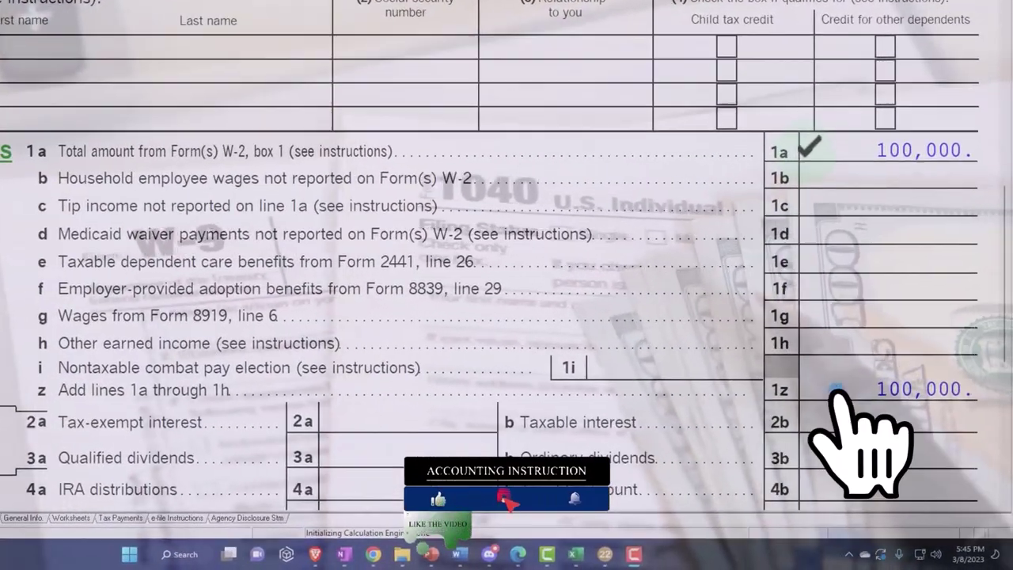
pyautogui.scroll(-6, 808, 350)
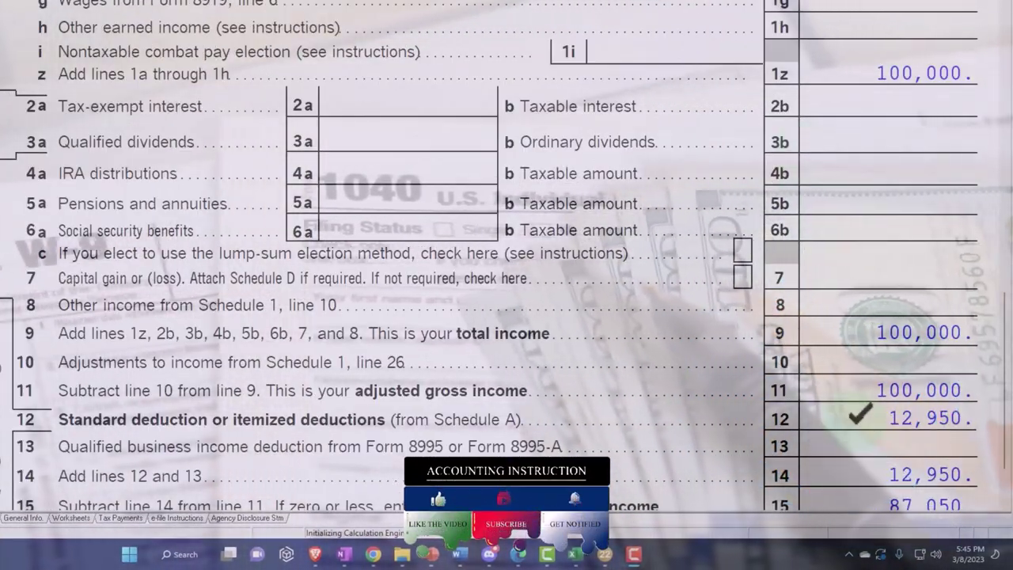
pyautogui.scroll(-3, 507, 285)
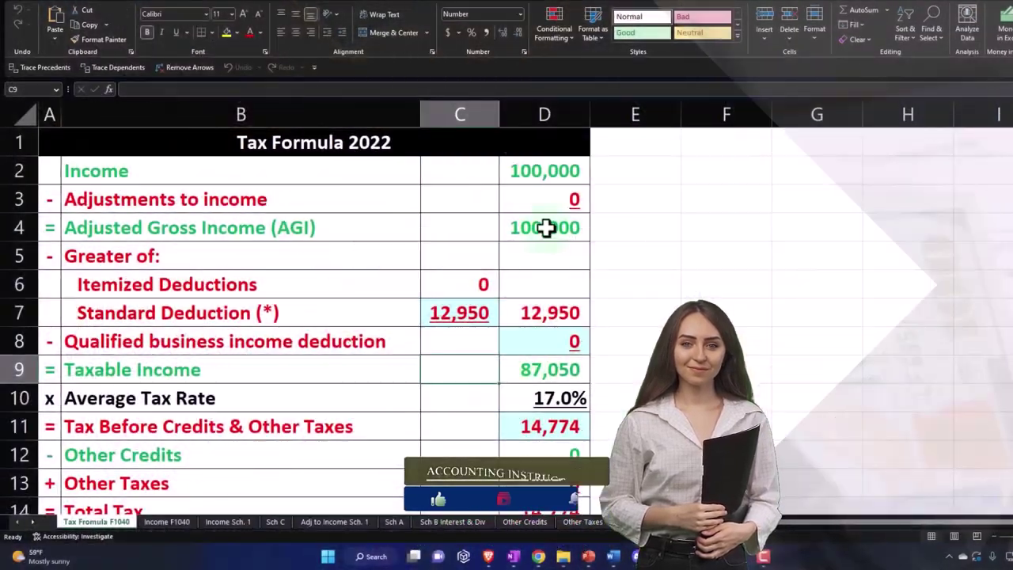
# Switch to the Excel Tax Formula 2022 sheet and check the income, standard deduction, taxable income and tax before credits cells
pyautogui.click(543, 171)
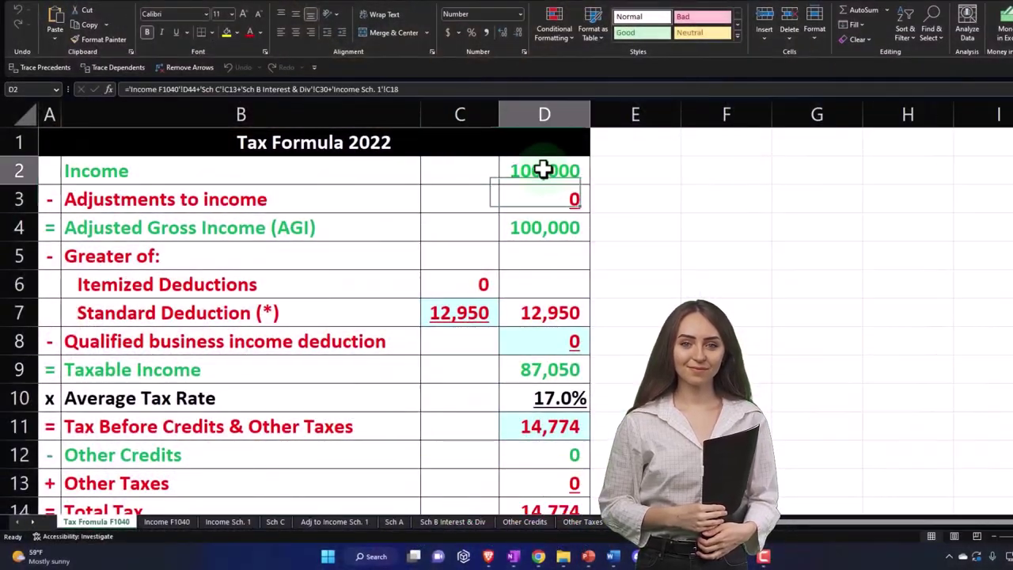
pyautogui.click(468, 305)
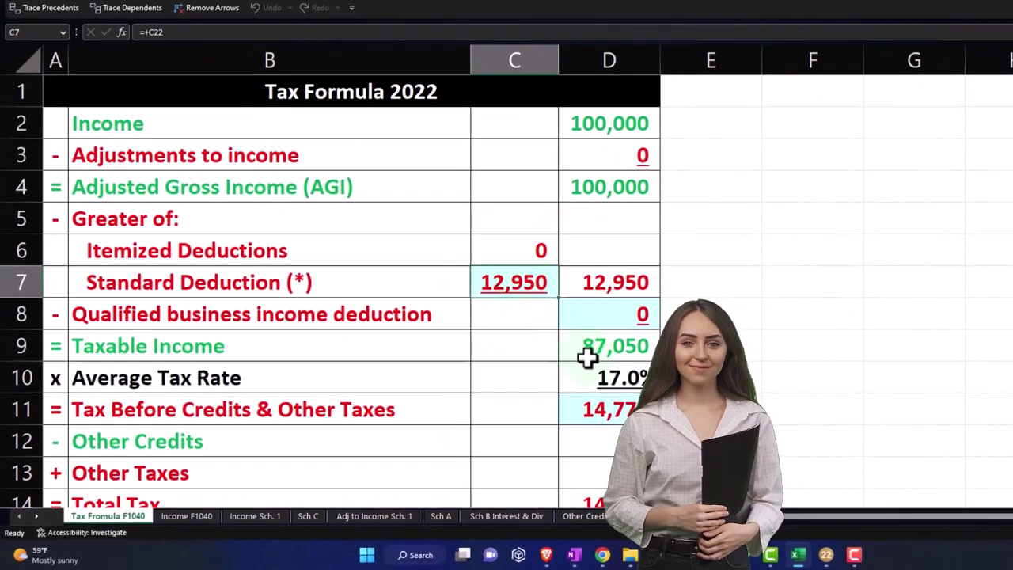
pyautogui.click(589, 356)
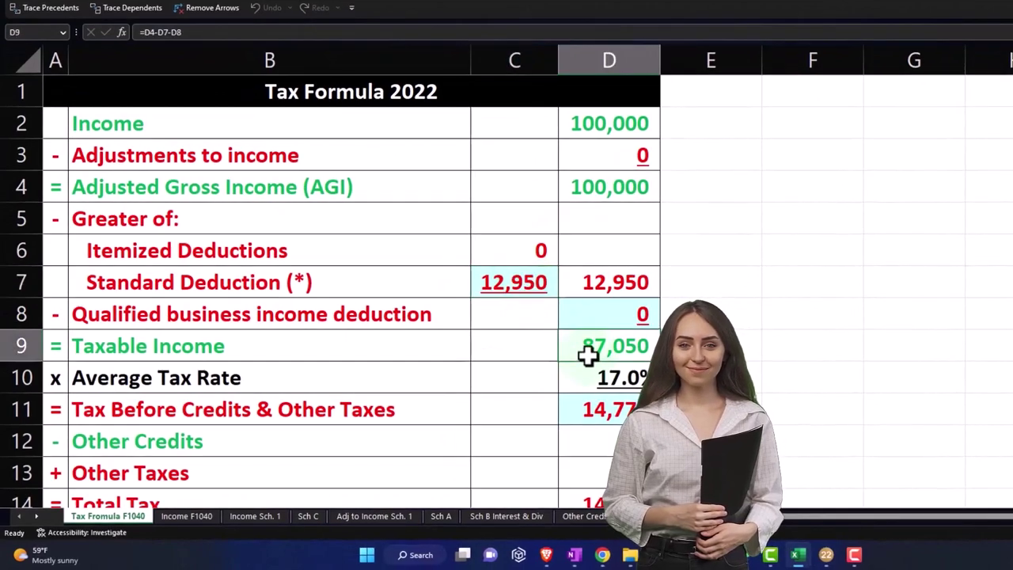
pyautogui.click(593, 407)
# Compare the tax and payments on page 2 of Form 1040 with the tax due or refund cell in the Excel tax formula
pyautogui.scroll(-2, 593, 407)
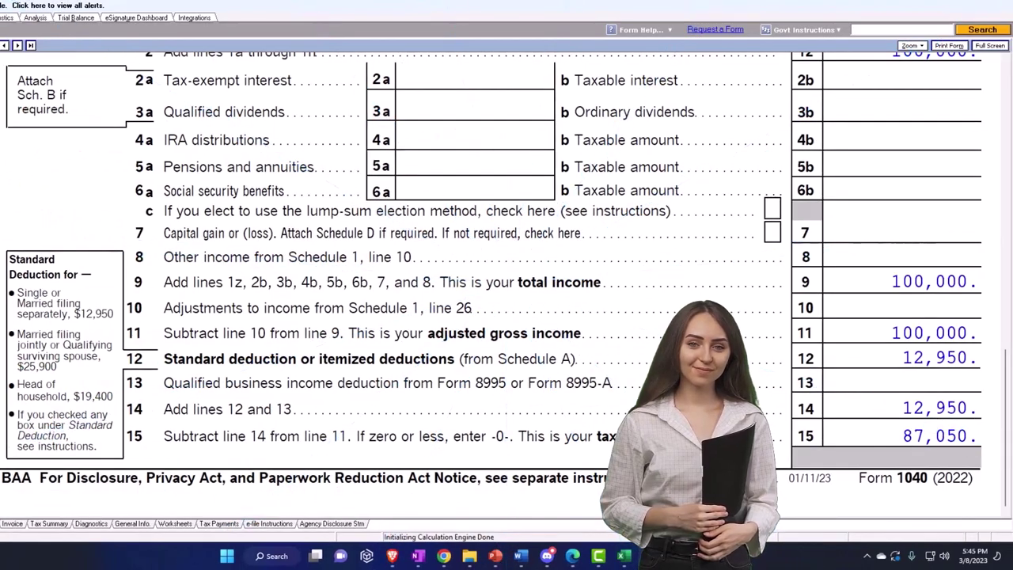
pyautogui.scroll(-5, 882, 116)
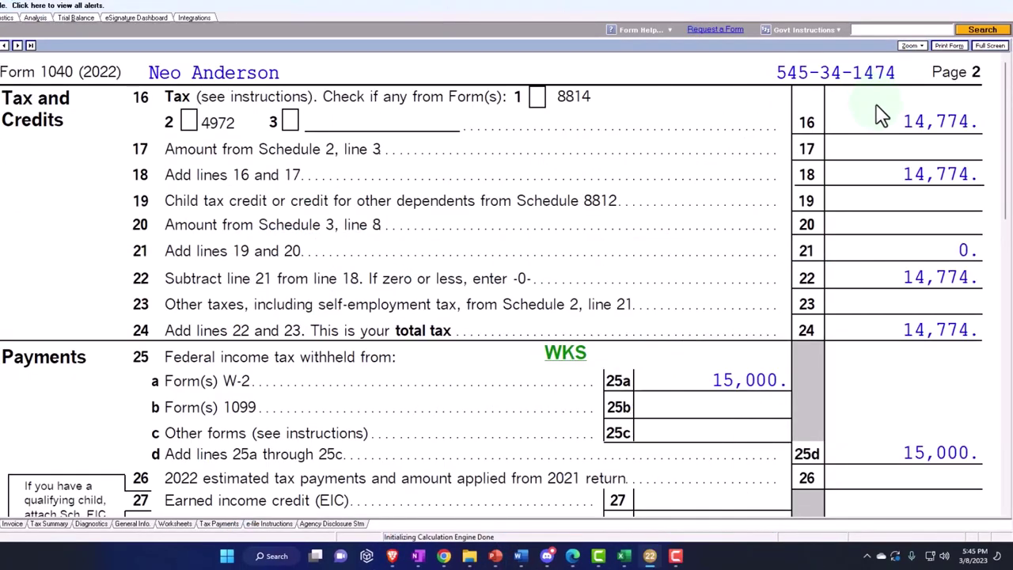
pyautogui.scroll(-3, 722, 372)
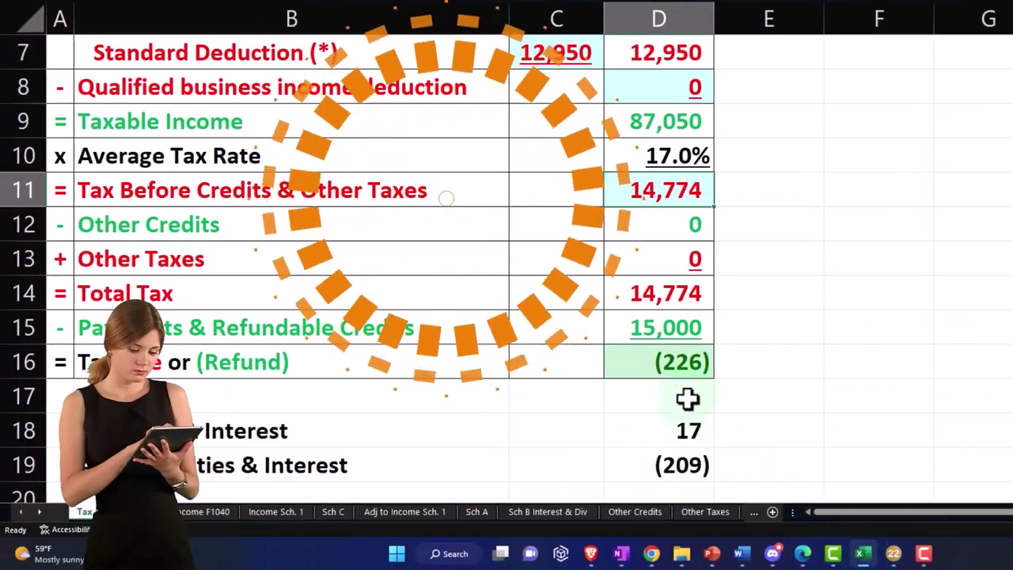
pyautogui.click(685, 366)
pyautogui.click(861, 552)
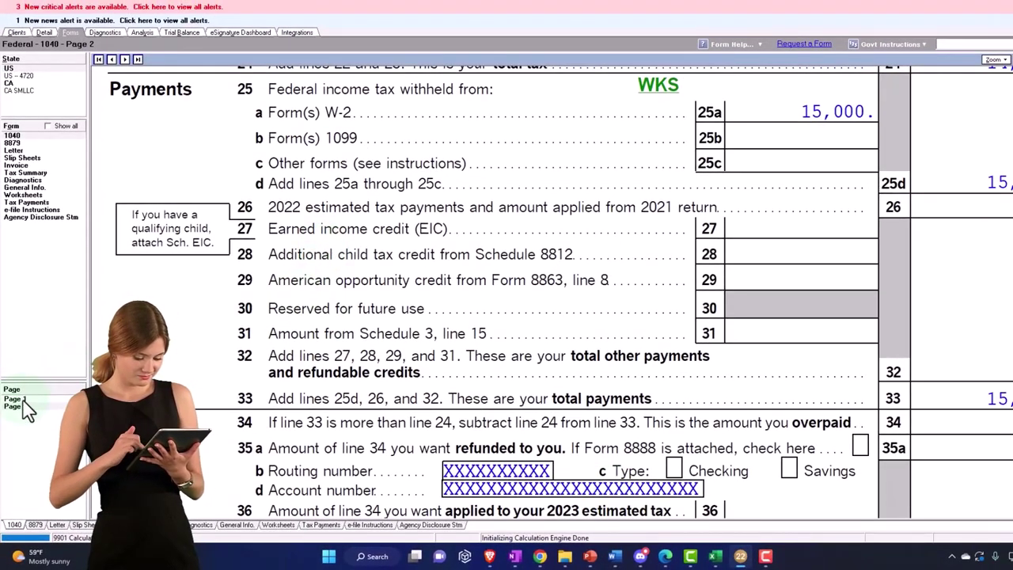
# Go back to page 1 of Form 1040, show all forms, and open Schedule 1 at the line 8 other income section
pyautogui.click(18, 399)
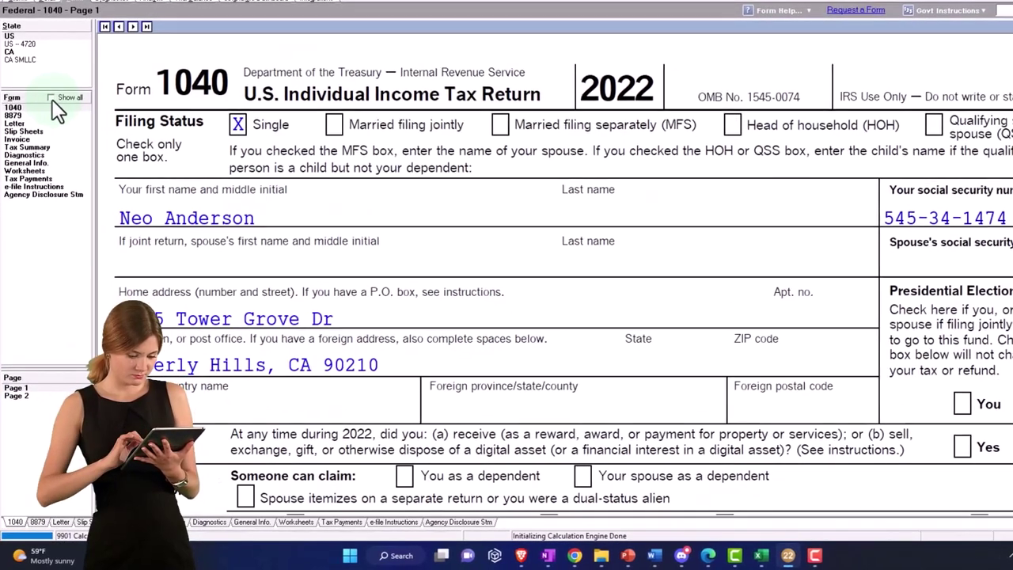
pyautogui.click(49, 126)
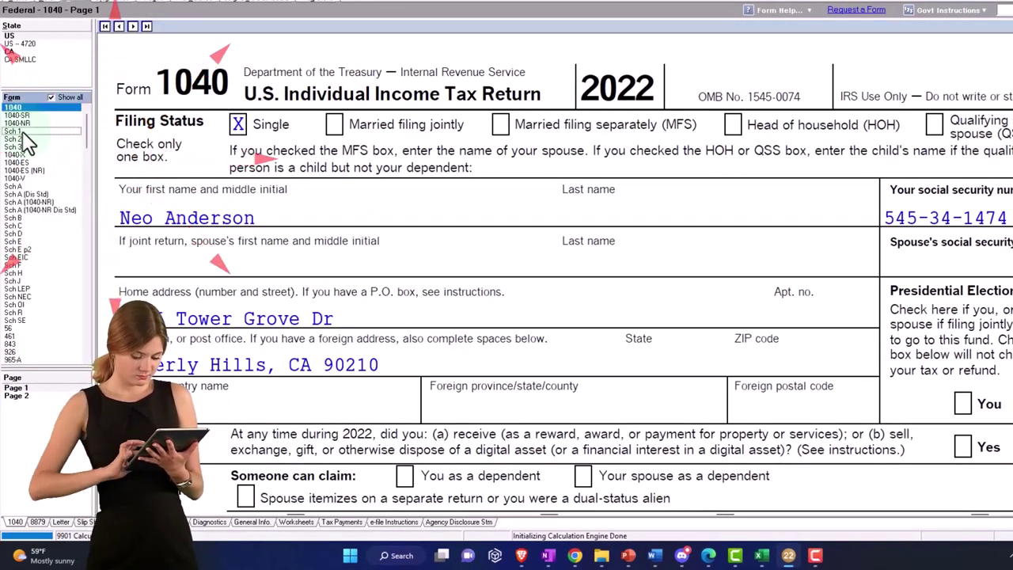
pyautogui.scroll(-5, 326, 301)
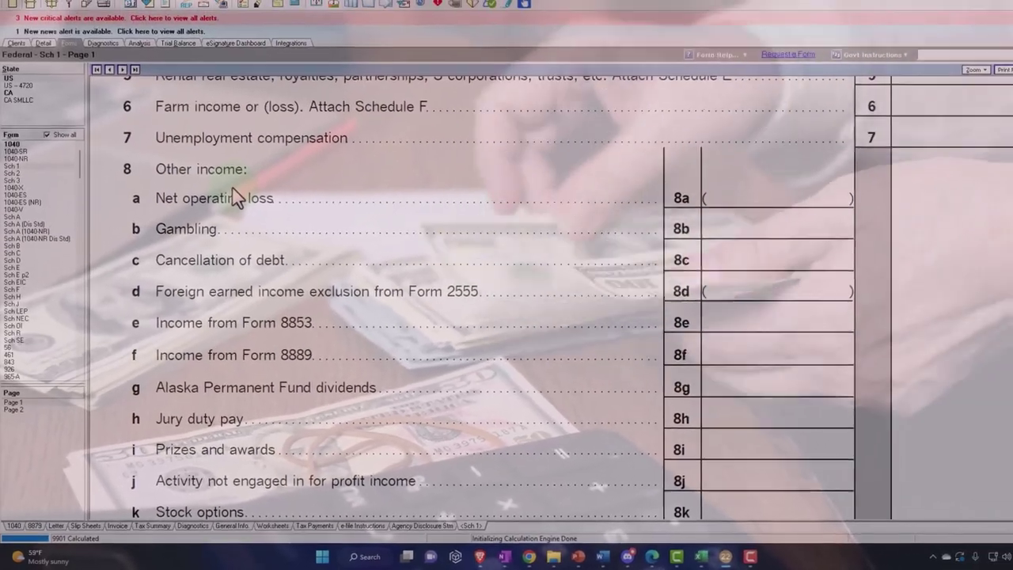
pyautogui.click(234, 197)
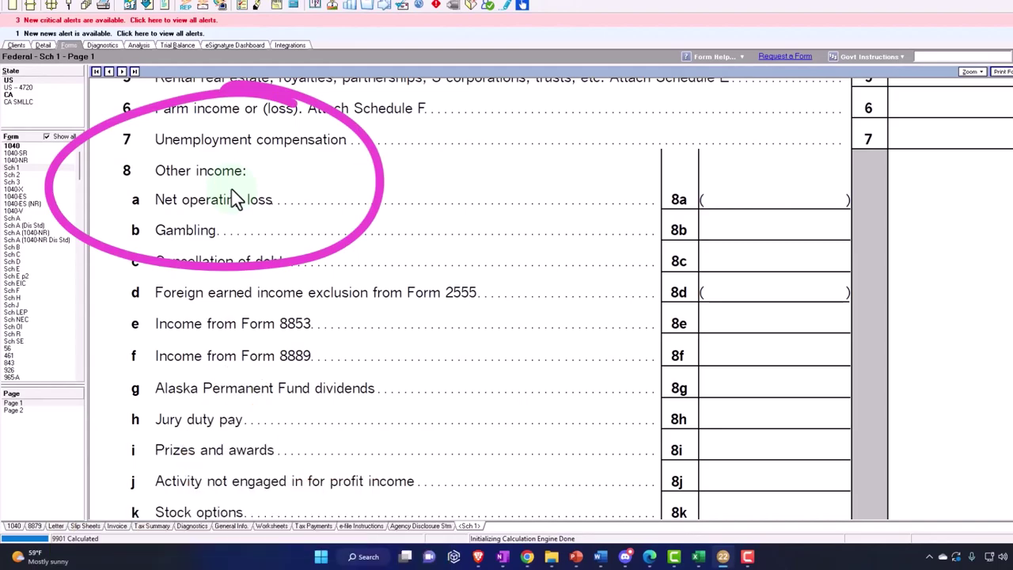
pyautogui.scroll(-2, 235, 198)
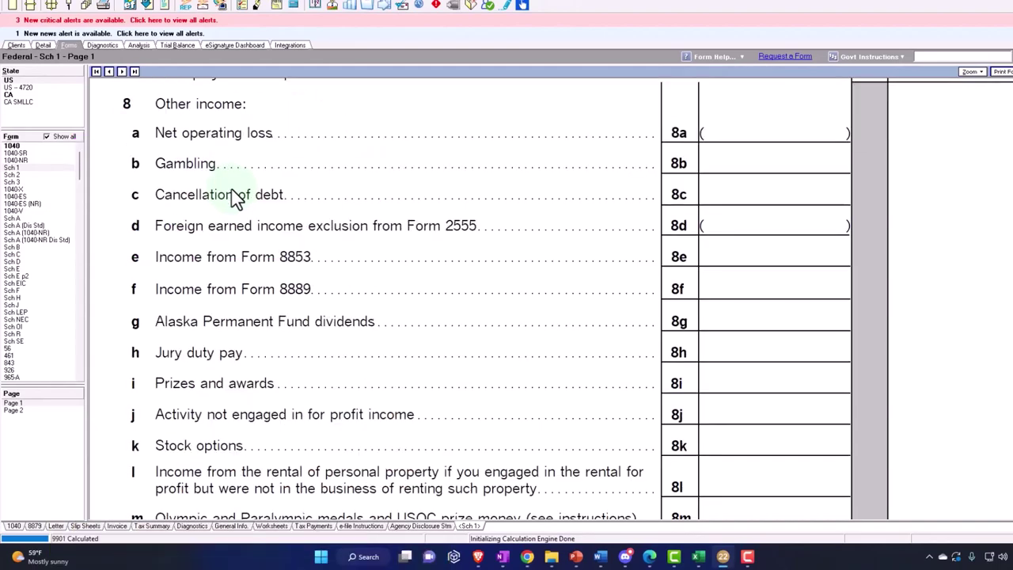
pyautogui.scroll(-10, 234, 198)
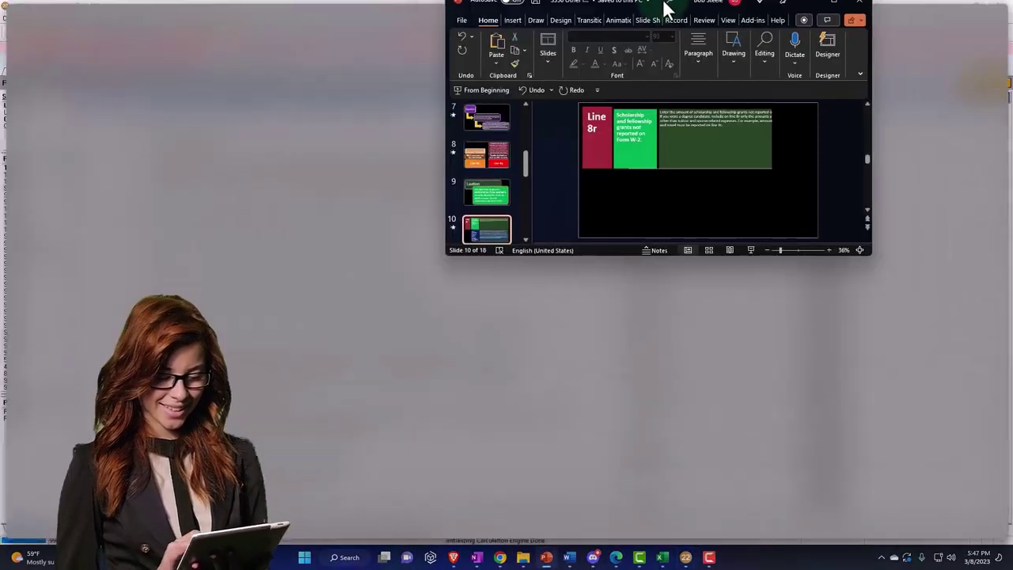
# Read the Line 8r scholarship and fellowship grants slide in PowerPoint and return to Schedule 1
pyautogui.doubleClick(674, 9)
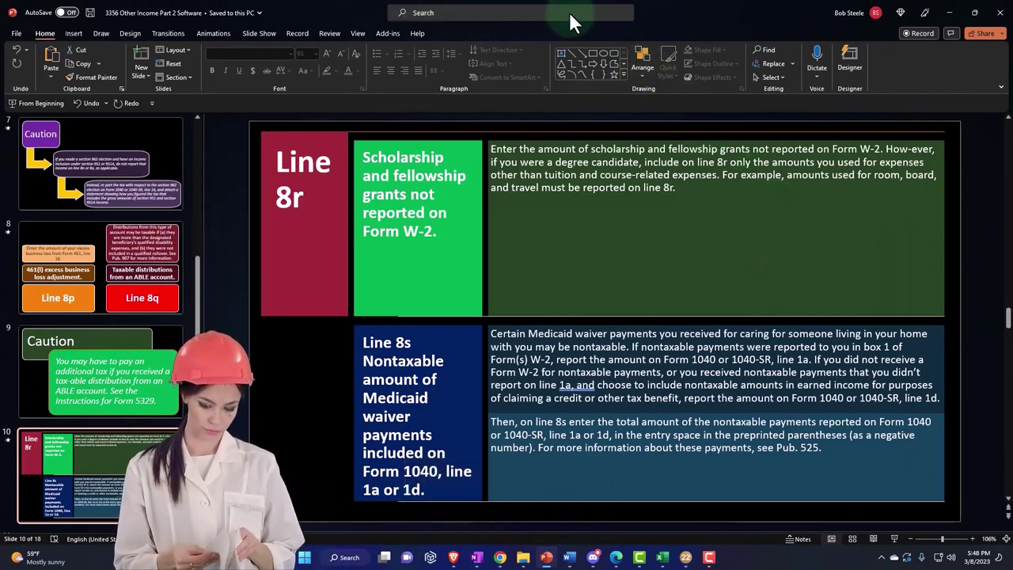
pyautogui.press('super+Down')
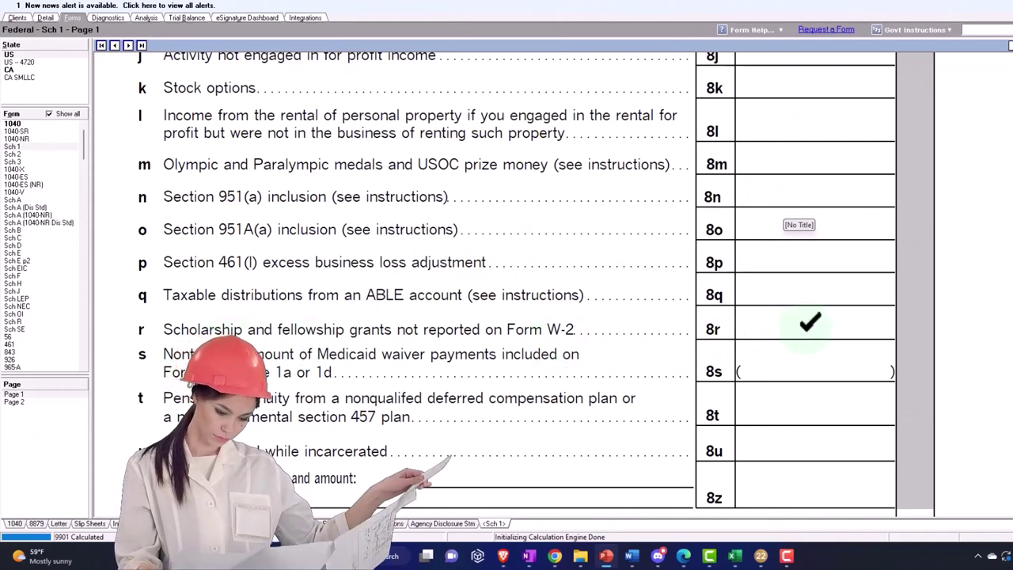
# Jump from Schedule 1 line 8r to its input and enter 15,000 for taxable scholarships and fellowships
pyautogui.rightClick(811, 334)
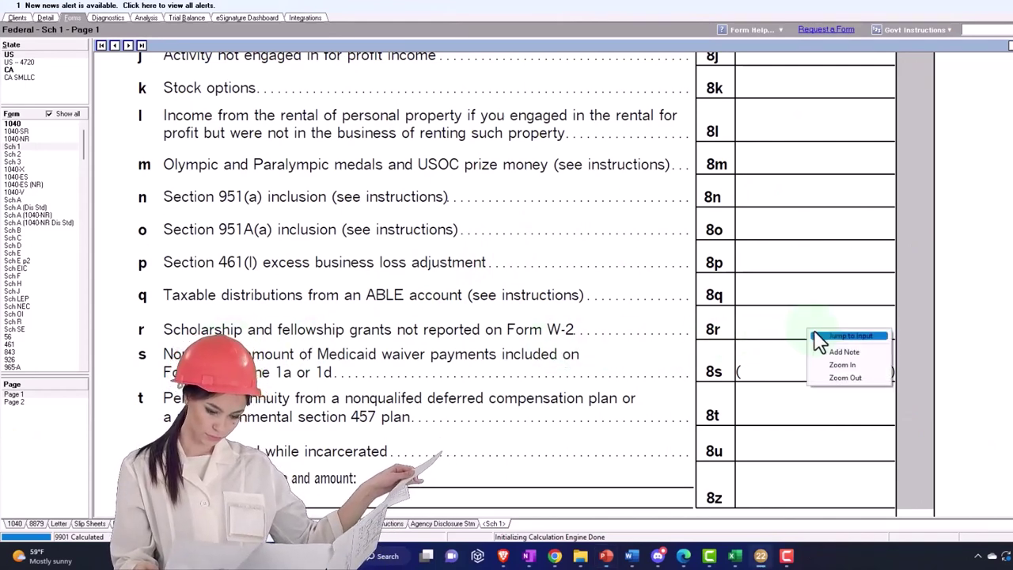
pyautogui.click(816, 336)
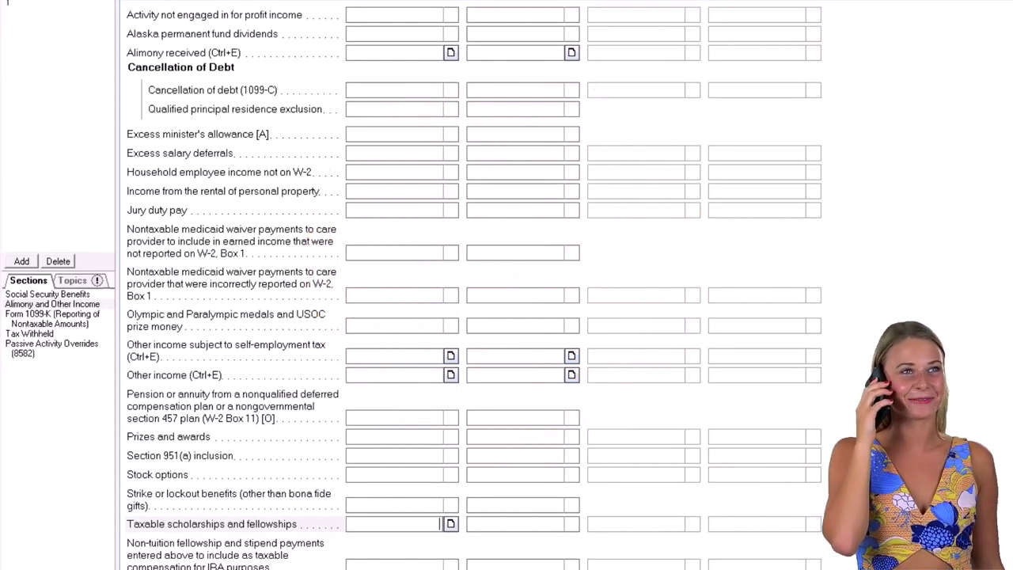
pyautogui.write('15000')
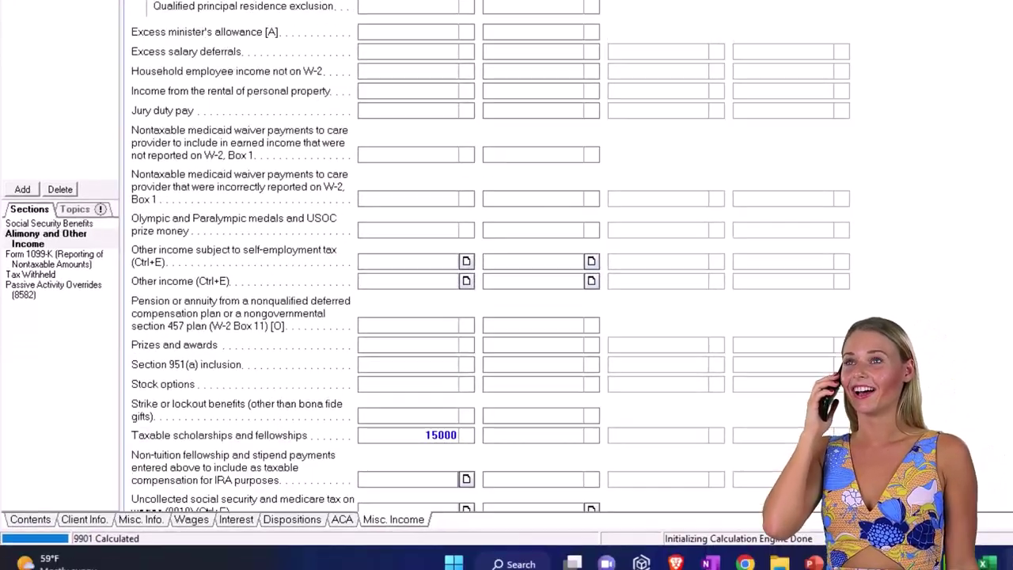
pyautogui.click(420, 518)
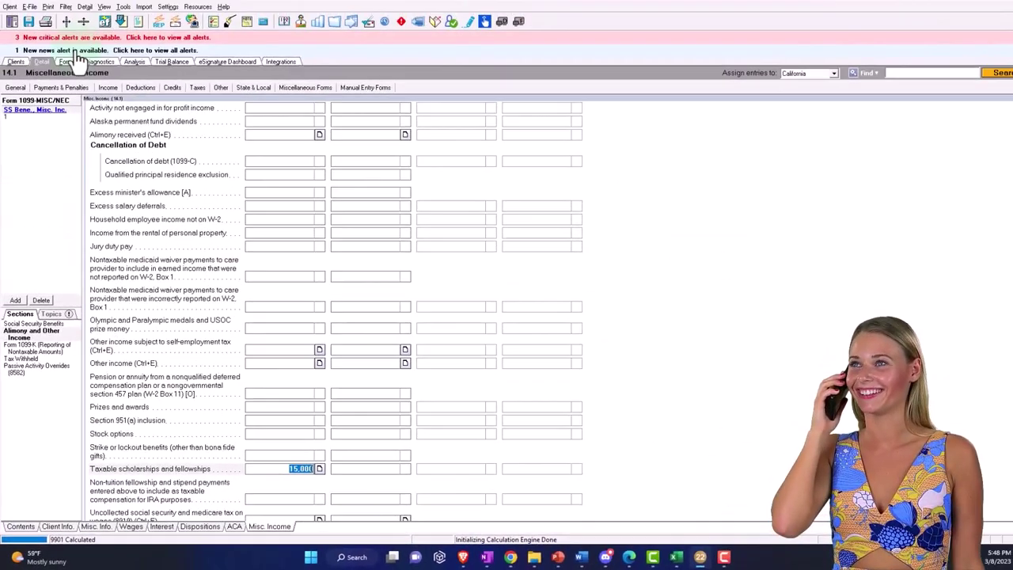
# Return to the Schedule 1 form and check line 8r and the total other income lines
pyautogui.click(67, 62)
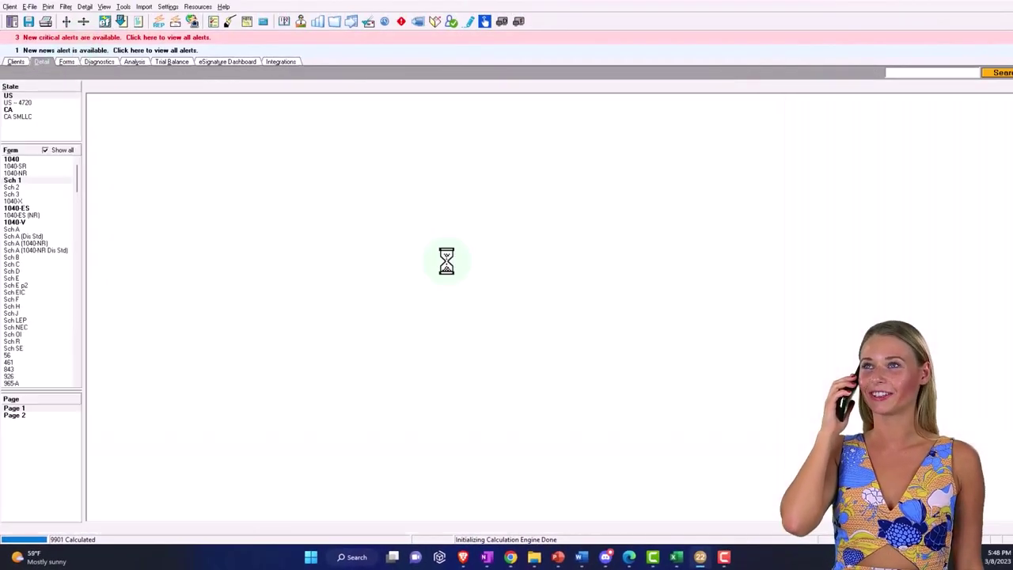
pyautogui.scroll(-3, 750, 358)
pyautogui.click(779, 353)
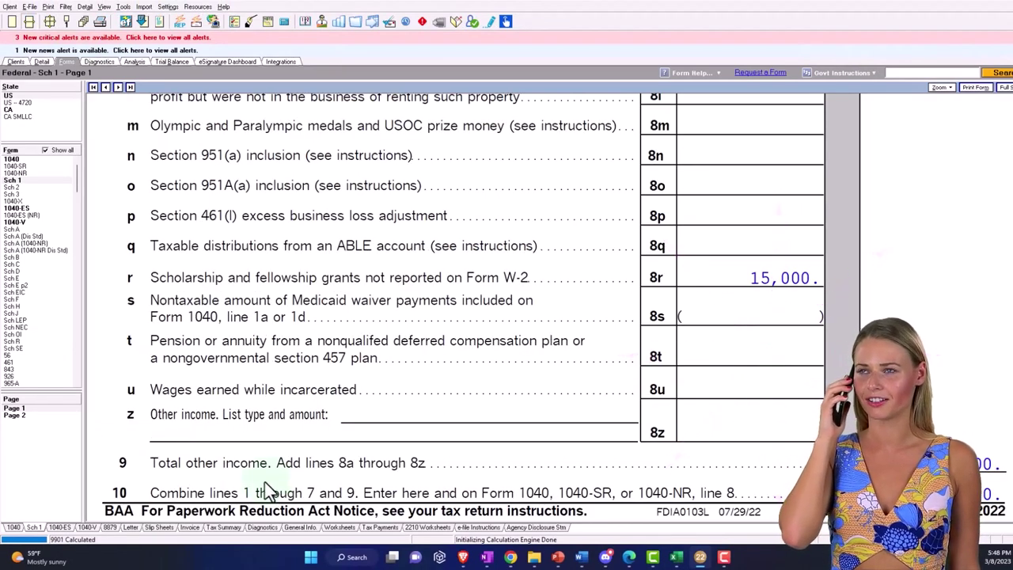
# Open Form 1040 and check the other income, total income, adjusted gross income and taxable income lines
pyautogui.click(26, 160)
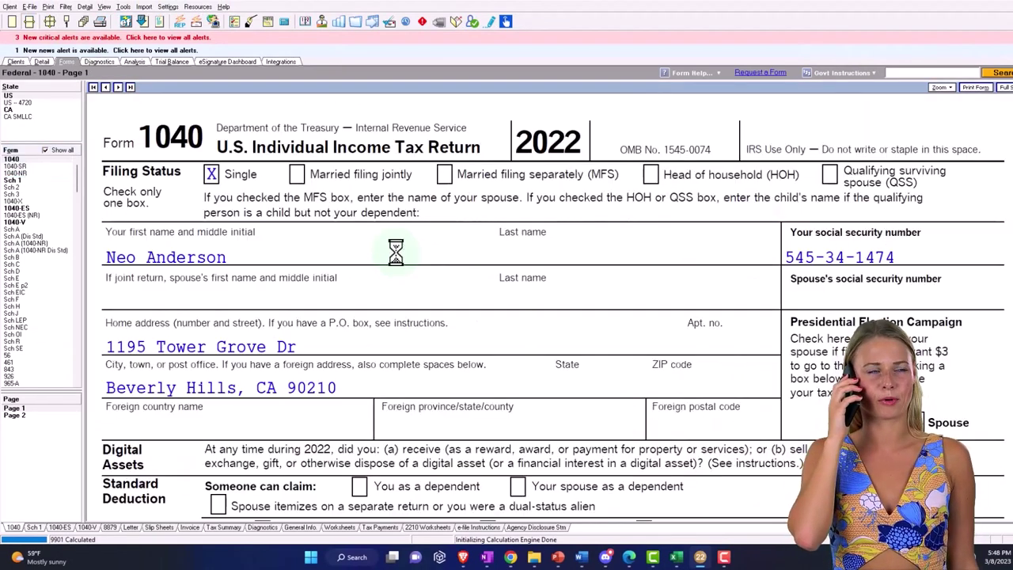
pyautogui.scroll(-6, 441, 295)
pyautogui.scroll(-8, 440, 294)
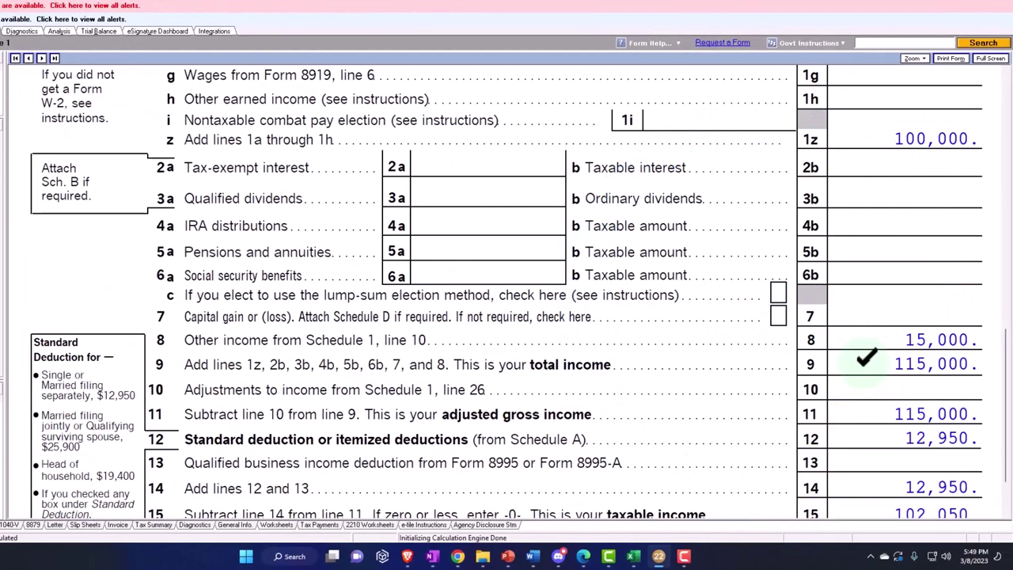
pyautogui.scroll(-2, 490, 293)
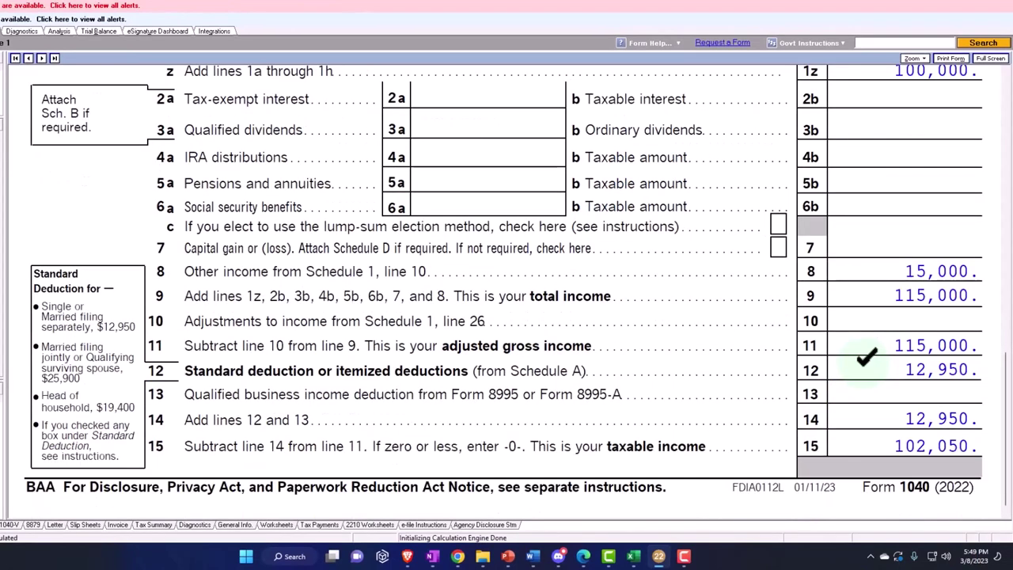